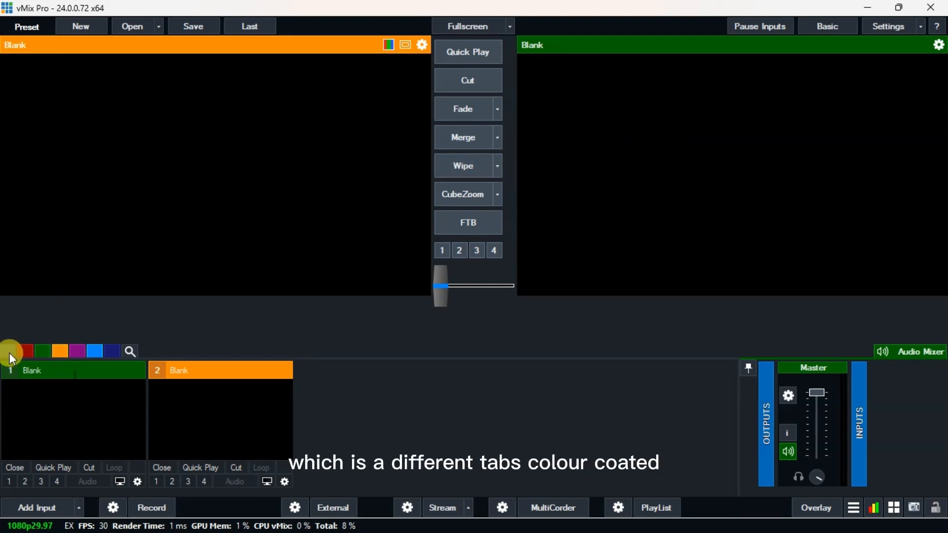
# Look through the colour-coded input categories and return to the view showing all inputs.
pyautogui.click(30, 351)
pyautogui.click(40, 351)
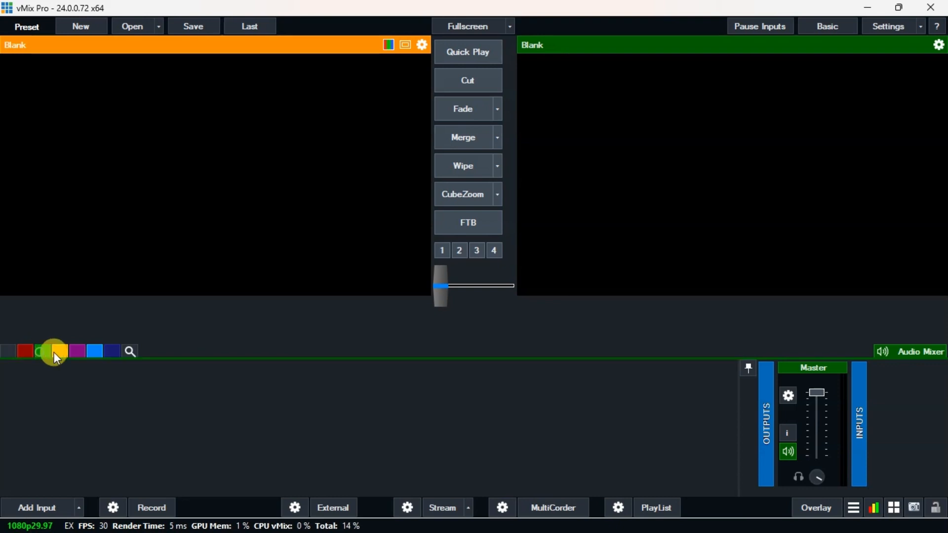
pyautogui.click(60, 351)
pyautogui.click(76, 352)
pyautogui.click(90, 351)
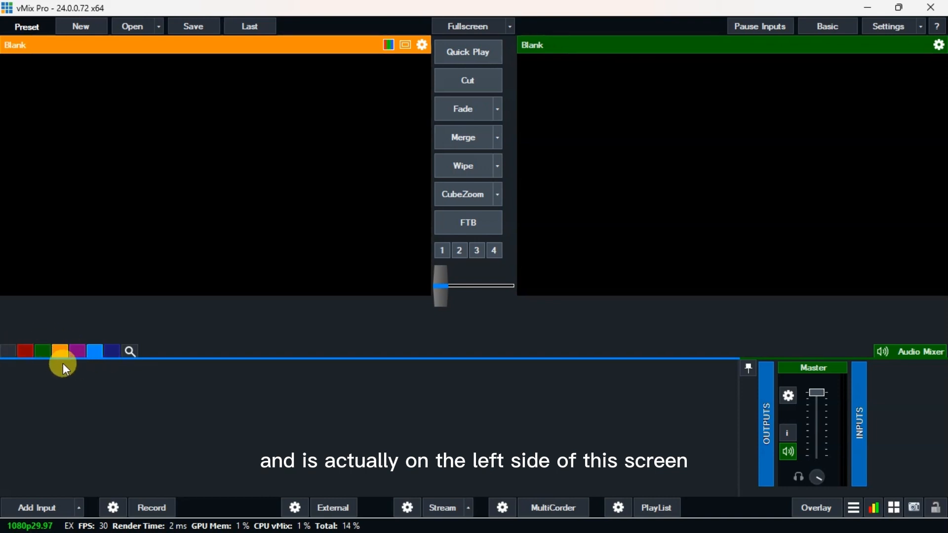
pyautogui.click(9, 353)
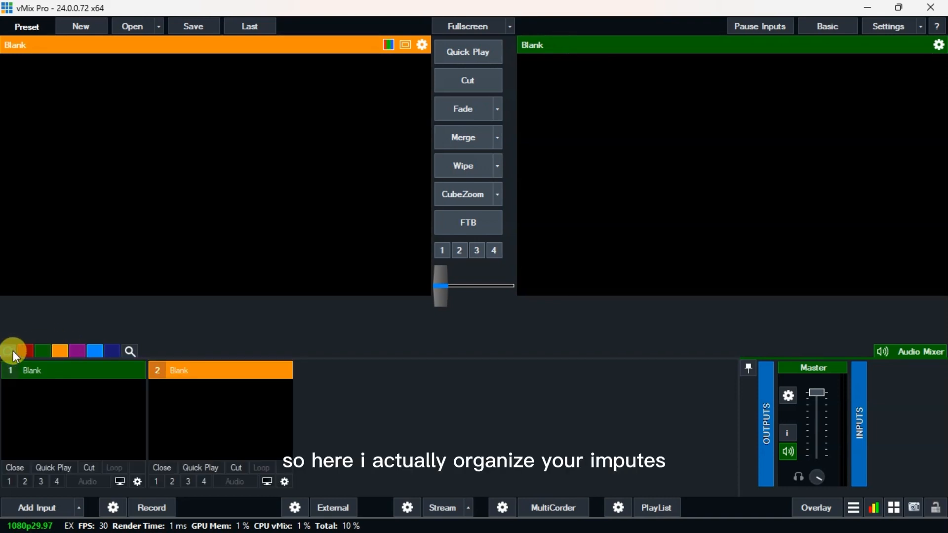
pyautogui.click(20, 351)
pyautogui.click(44, 352)
pyautogui.click(62, 351)
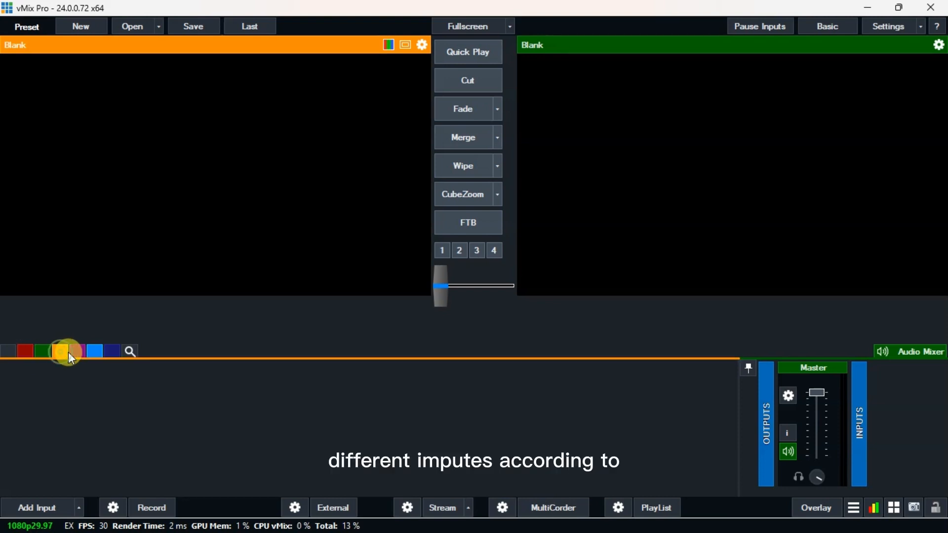
pyautogui.click(77, 351)
pyautogui.click(98, 351)
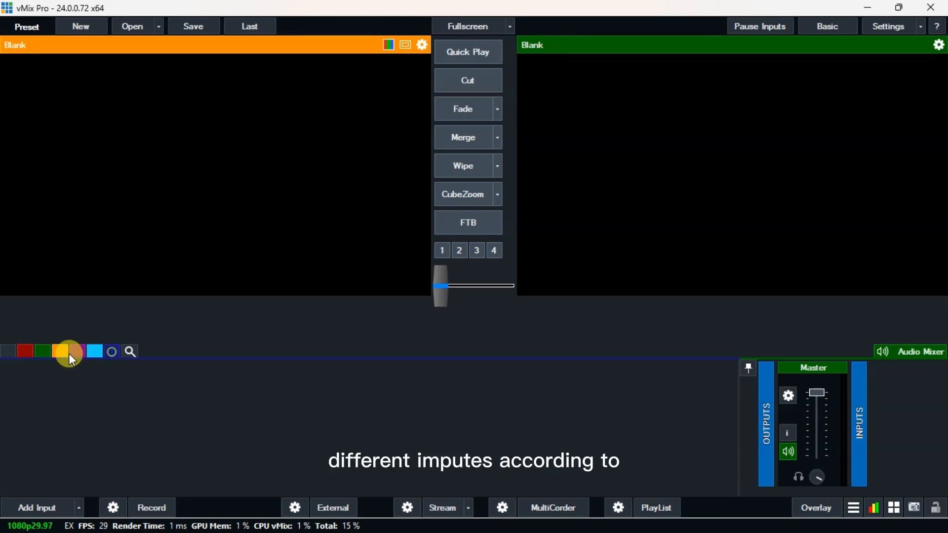
pyautogui.click(9, 351)
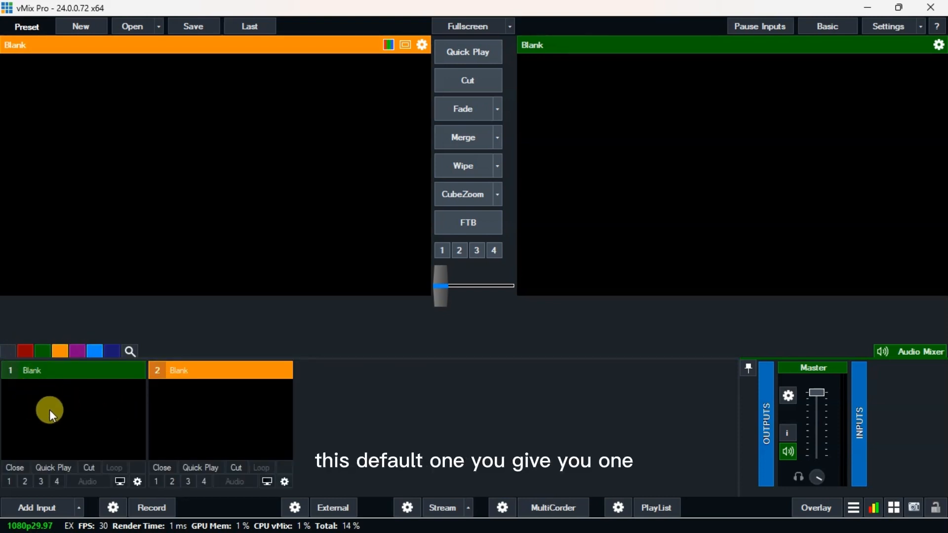
pyautogui.click(27, 353)
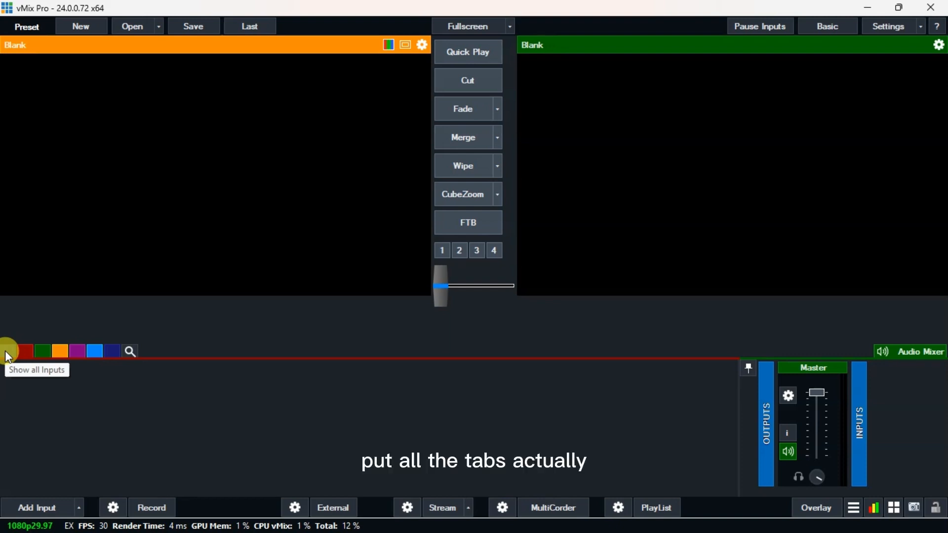
pyautogui.click(6, 352)
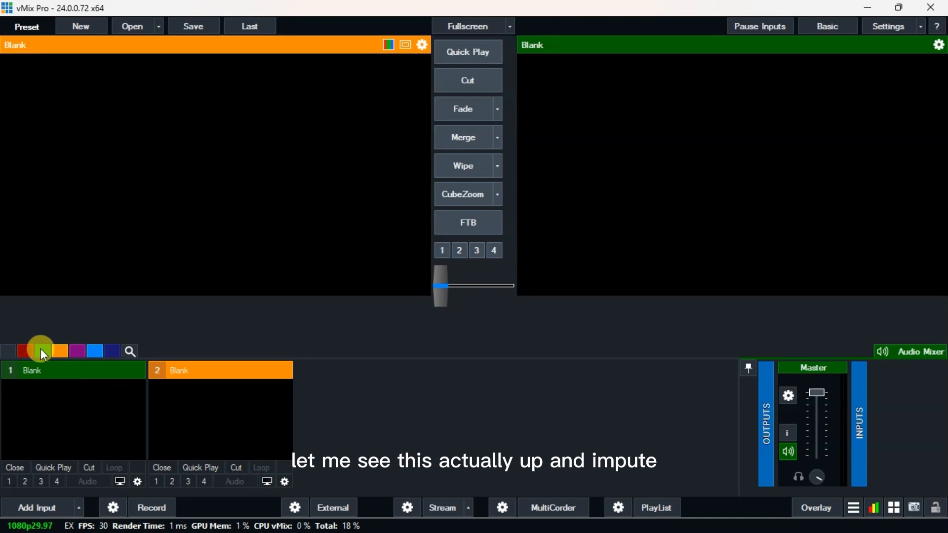
# Open the input category names and name the first, uncoloured category "Sunday Service".
pyautogui.click(13, 348)
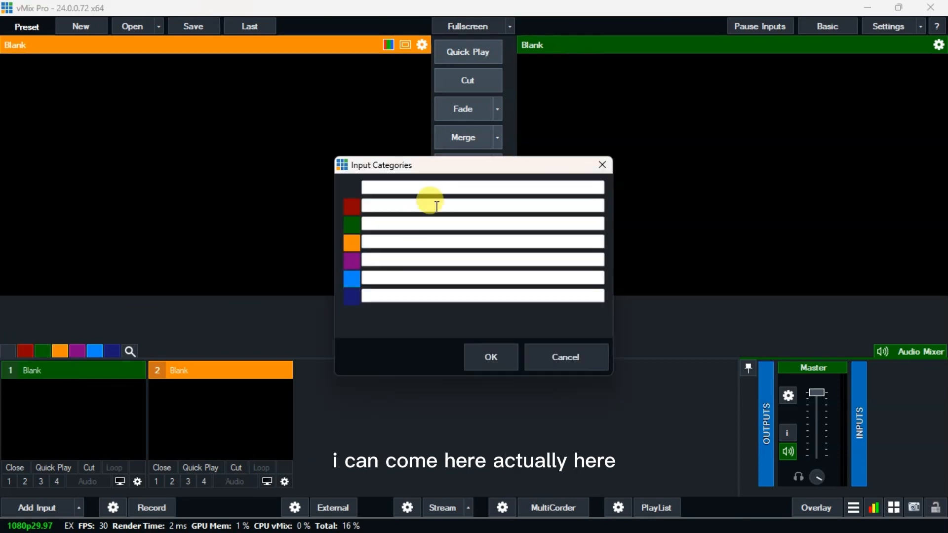
pyautogui.click(365, 186)
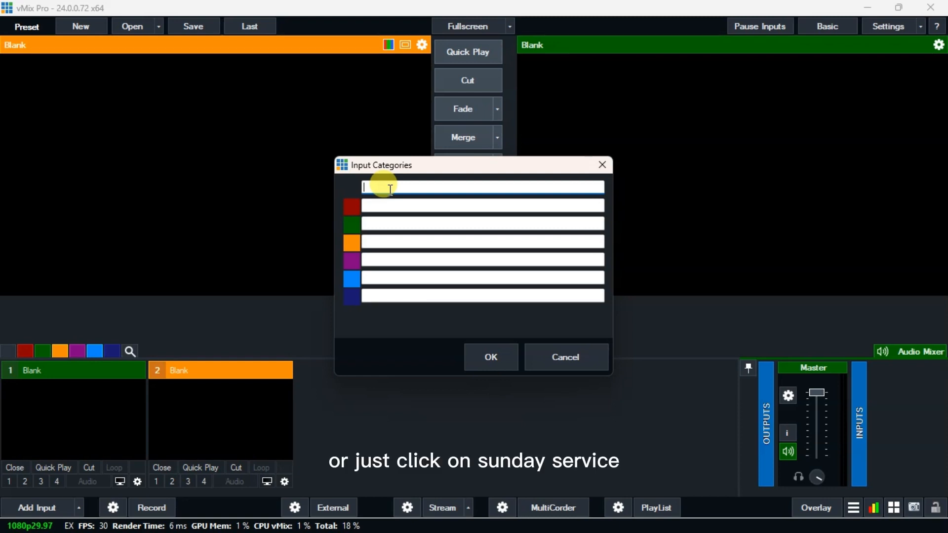
pyautogui.write('Sunday')
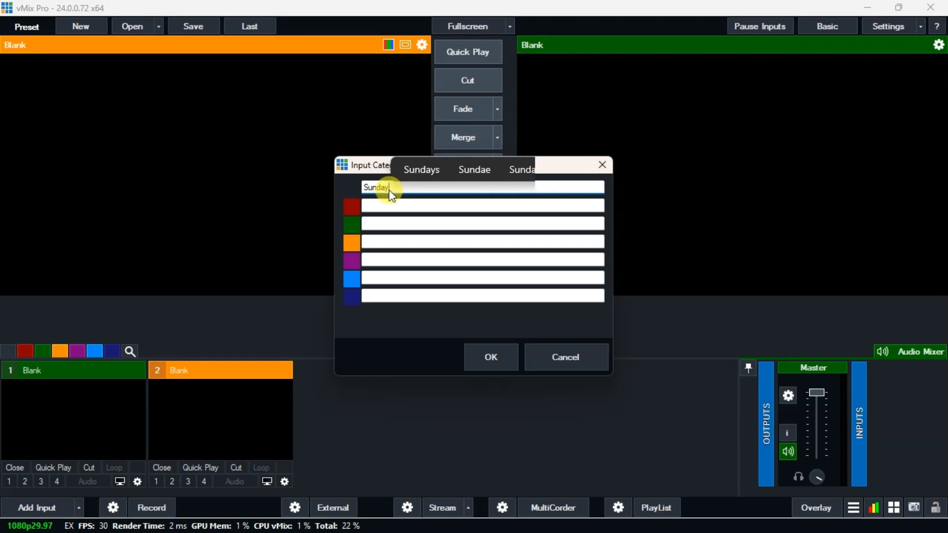
pyautogui.write(' Service')
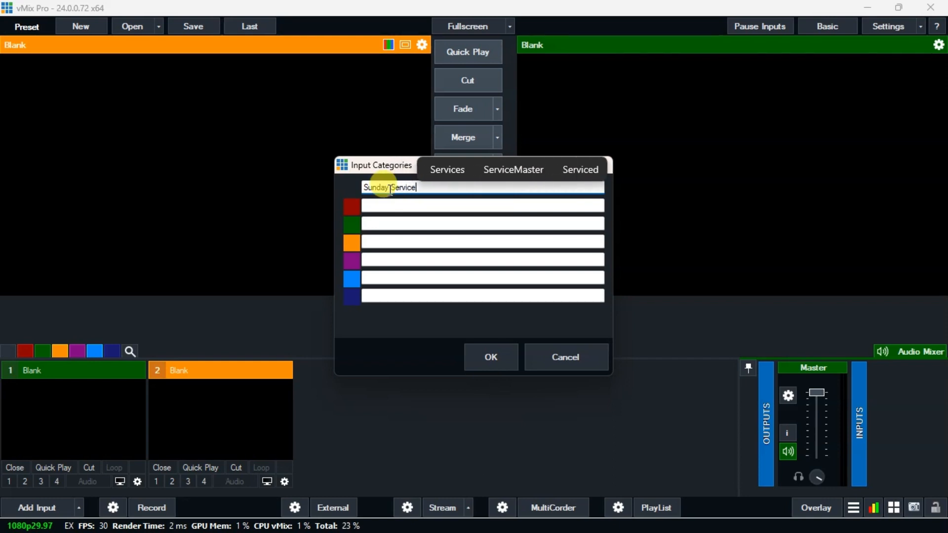
# Name the red input category "Mid-Week Servic" and apply the category names.
pyautogui.click(417, 204)
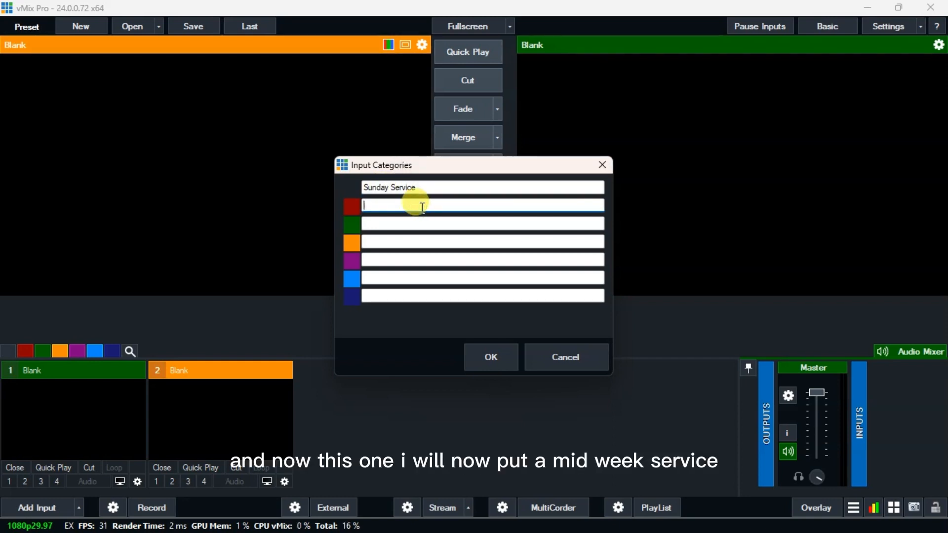
pyautogui.write('Mid')
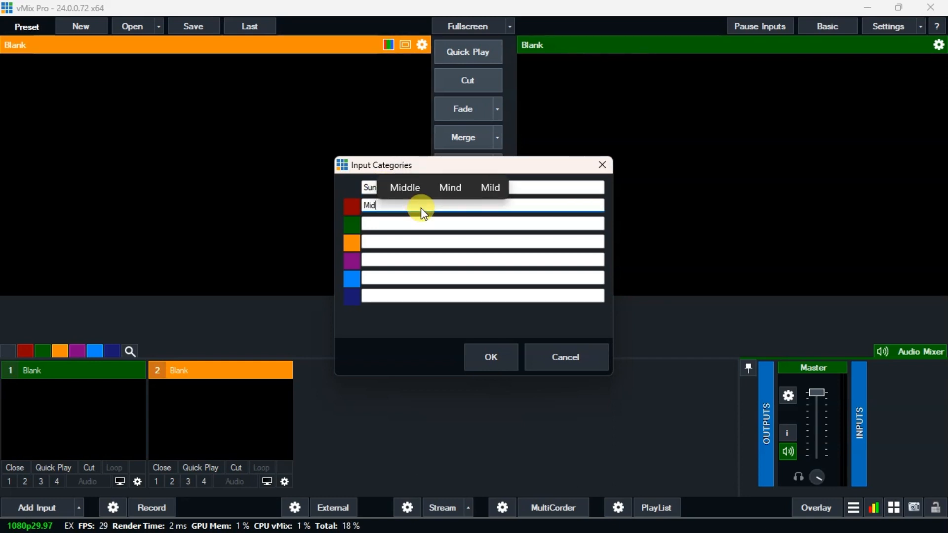
pyautogui.write('-w')
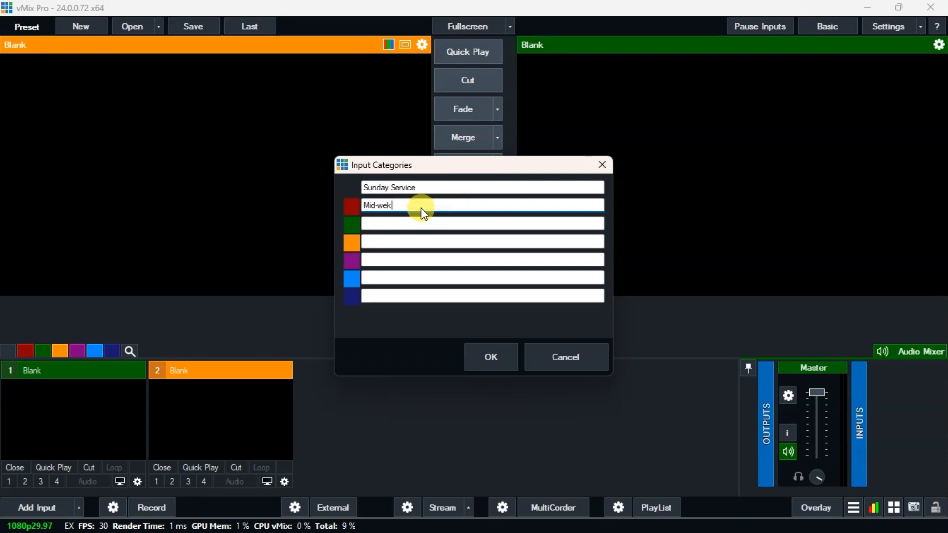
pyautogui.write('ek')
pyautogui.press('BackSpace')
pyautogui.press('BackSpace')
pyautogui.press('BackSpace')
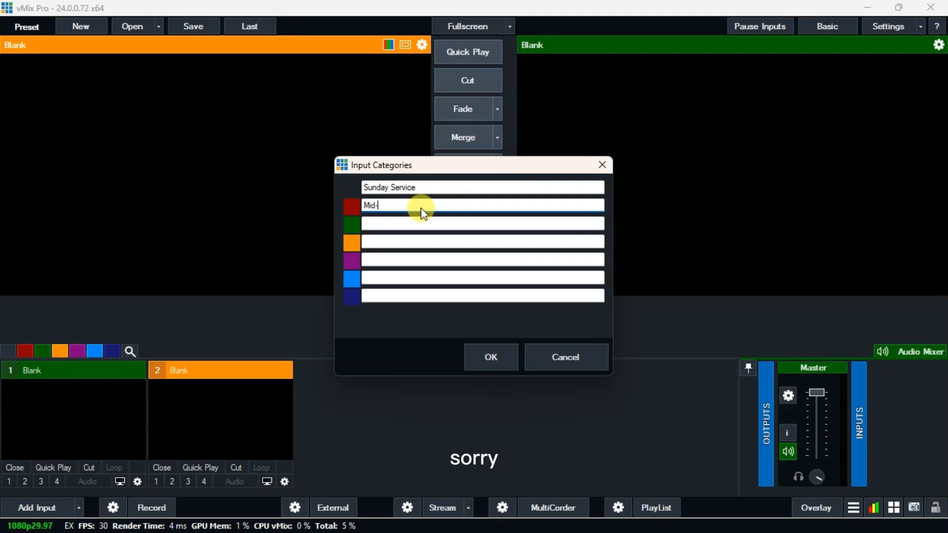
pyautogui.write('Week ')
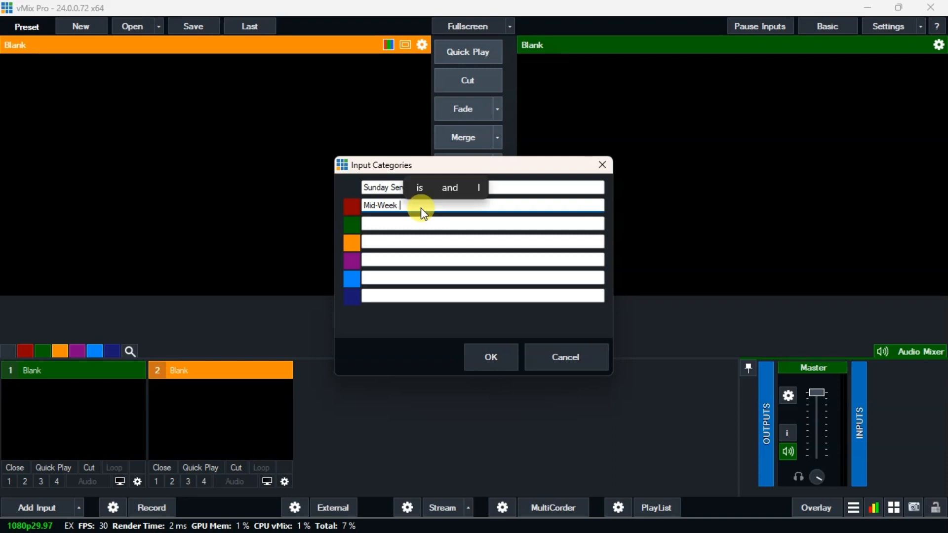
pyautogui.write('Servic')
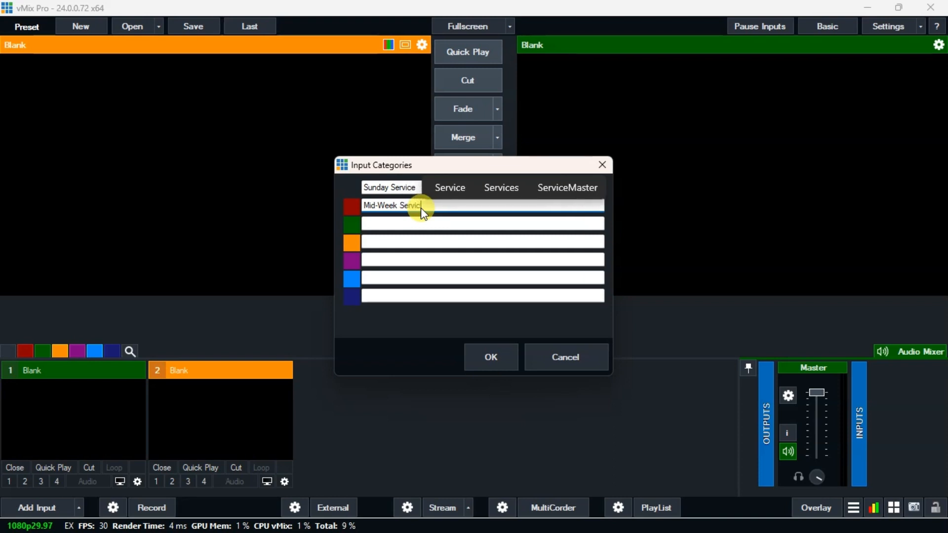
pyautogui.click(500, 366)
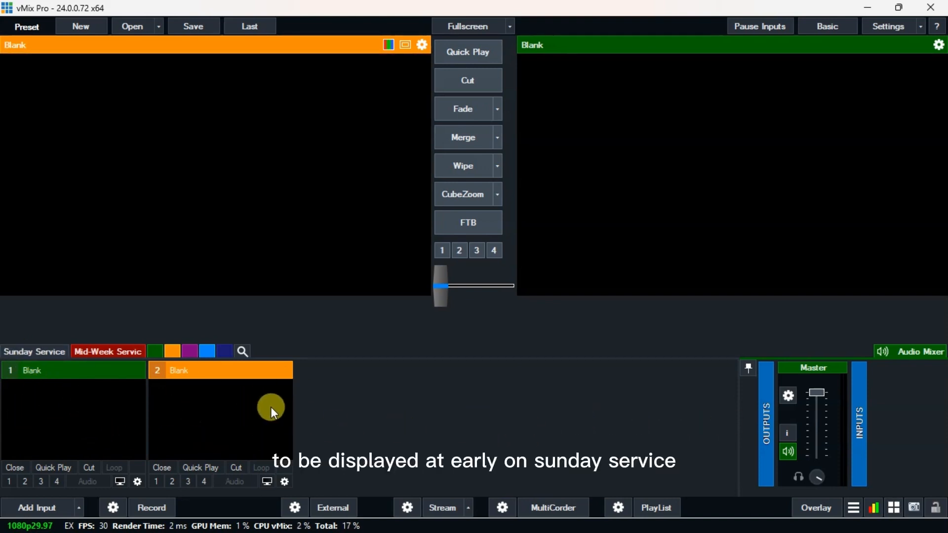
# View the contents of the Mid-Week and Sunday Service categories, and of the green, orange, purple and light blue ones.
pyautogui.click(90, 353)
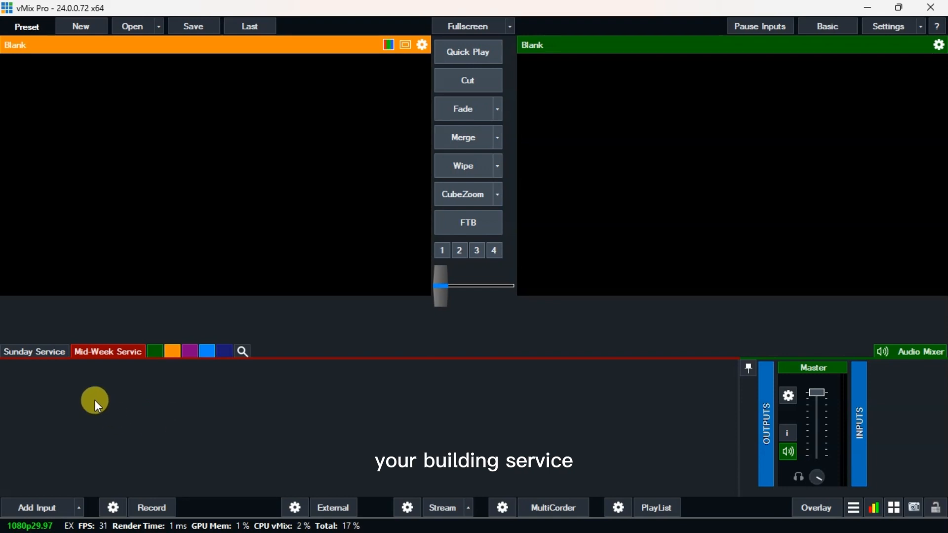
pyautogui.click(44, 354)
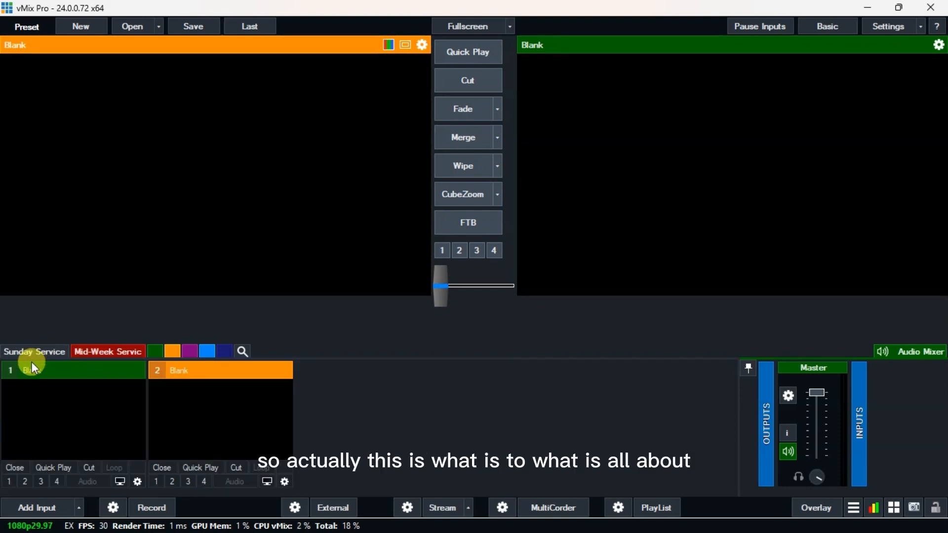
pyautogui.click(156, 353)
pyautogui.click(172, 352)
pyautogui.click(190, 351)
pyautogui.click(206, 352)
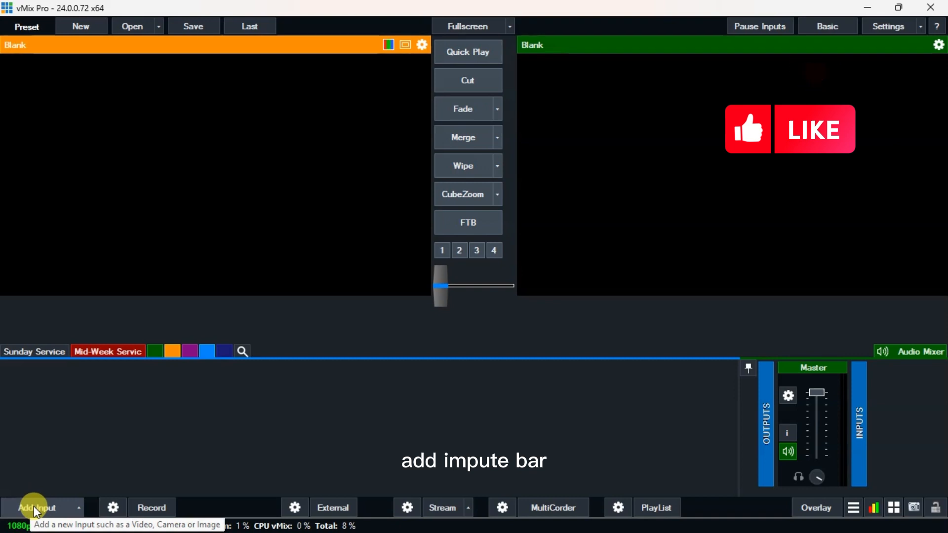
# Start adding an input, examine the camera devices available as sources, and return to the video source options.
pyautogui.click(72, 497)
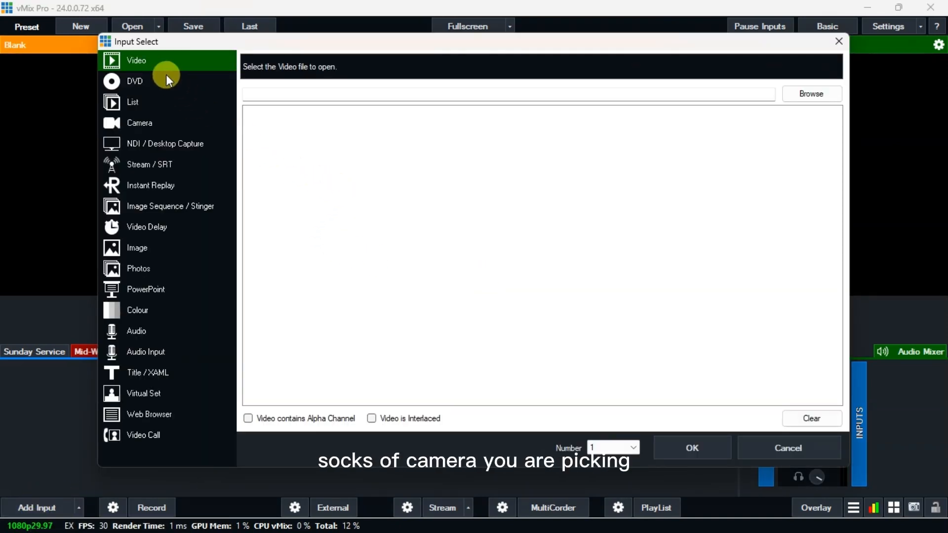
pyautogui.click(147, 124)
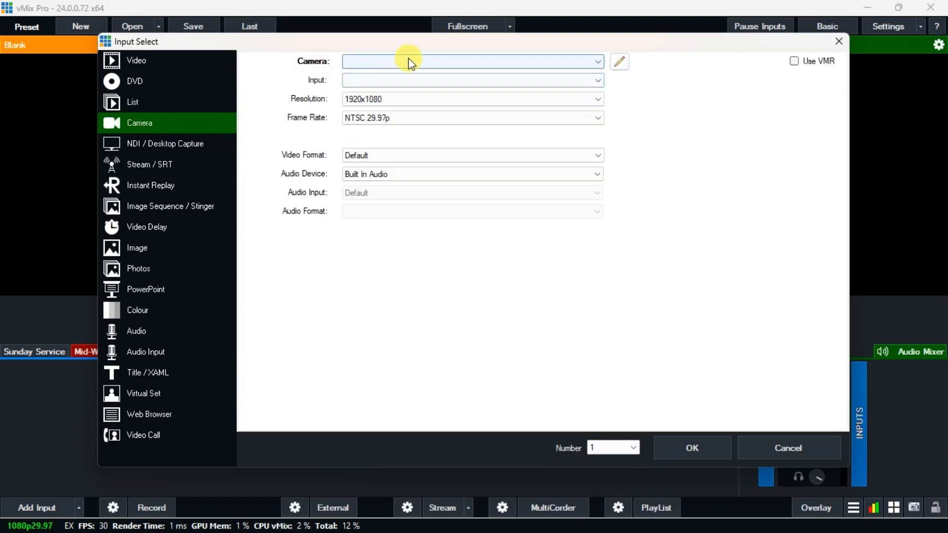
pyautogui.click(468, 66)
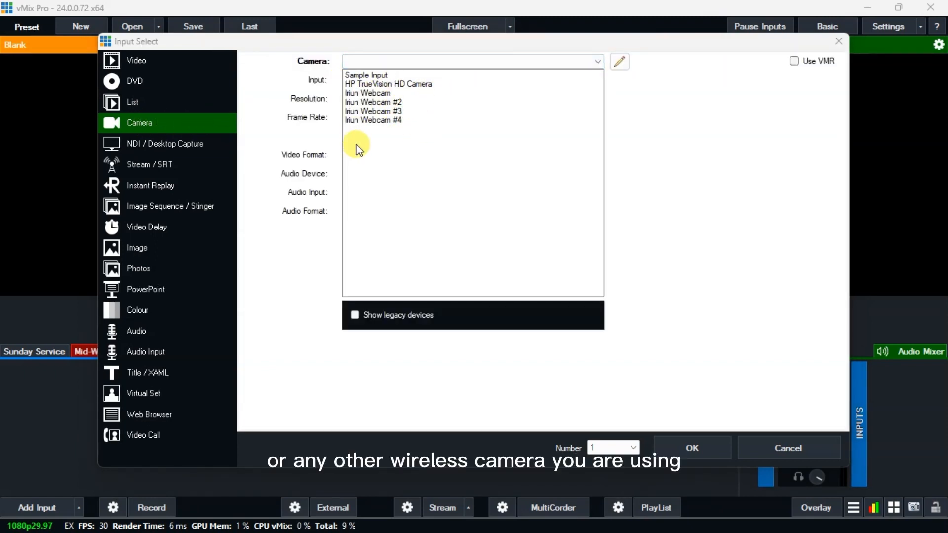
pyautogui.click(737, 184)
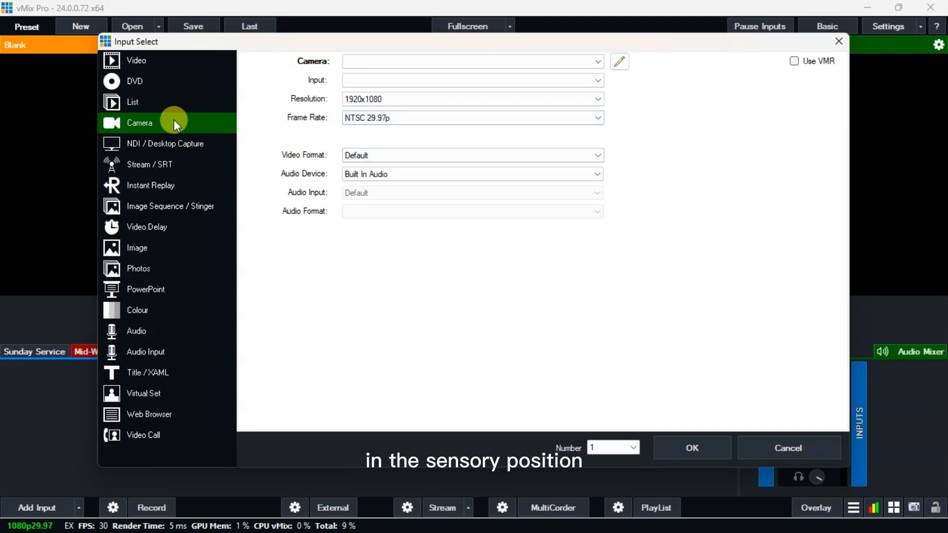
pyautogui.click(143, 61)
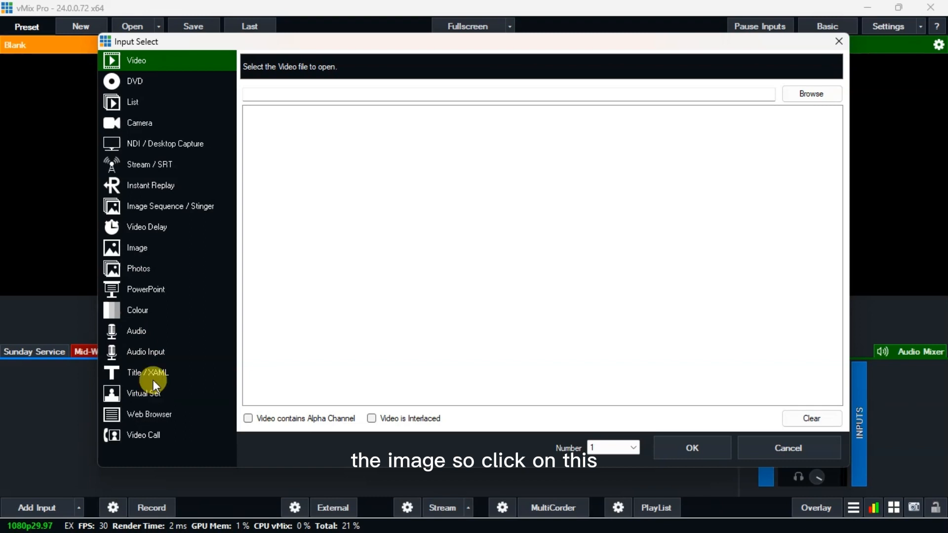
# Add the image Full-Color.png from the Documents folder KinspireTech\Full Lockup\1x as input number 1.
pyautogui.click(139, 252)
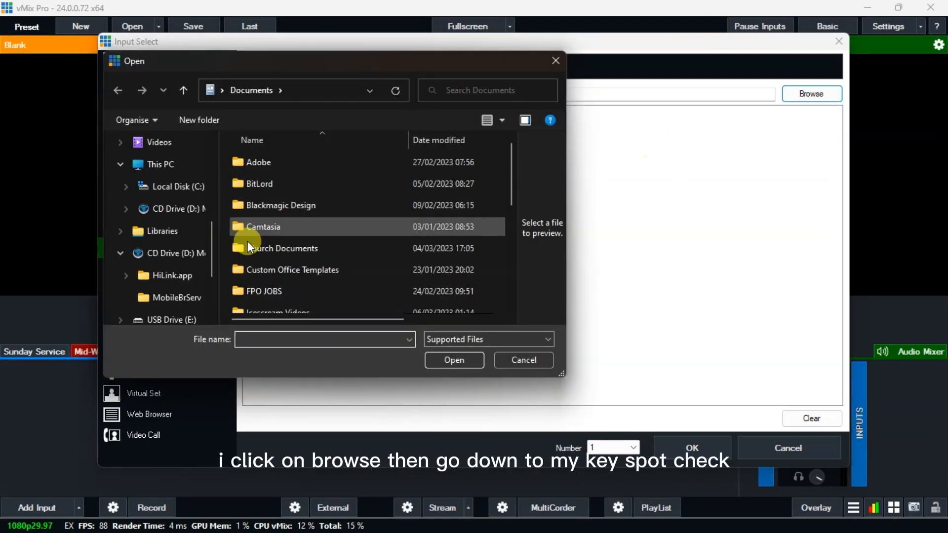
pyautogui.scroll(-5, 277, 241)
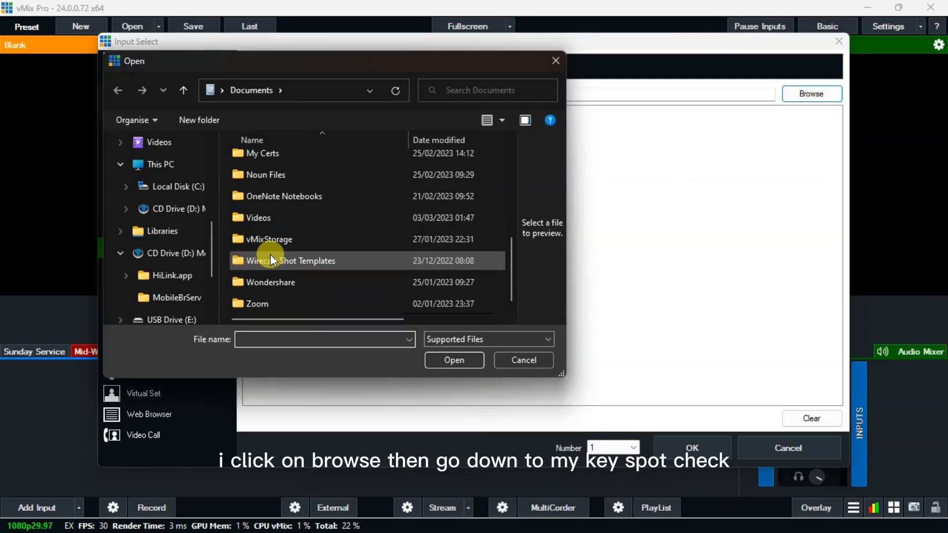
pyautogui.scroll(2, 275, 245)
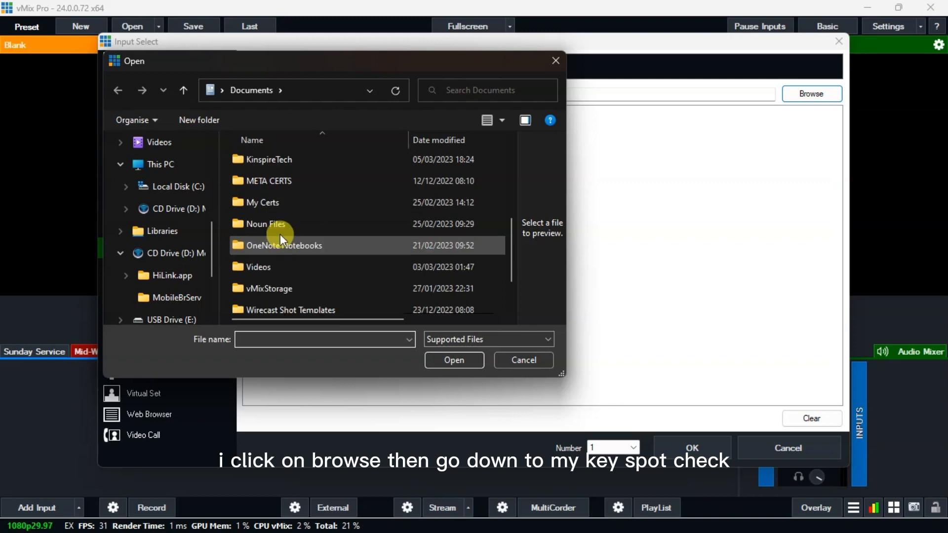
pyautogui.doubleClick(275, 162)
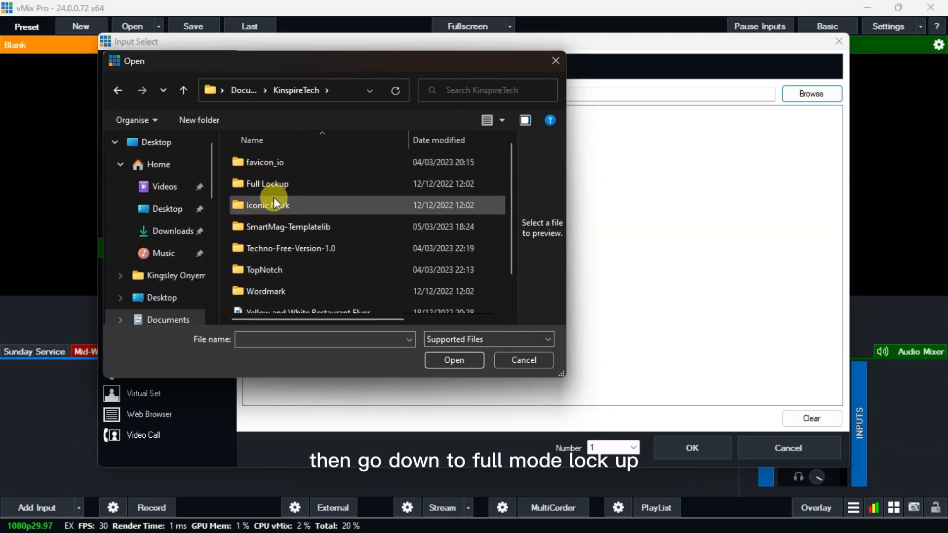
pyautogui.doubleClick(269, 183)
pyautogui.doubleClick(270, 163)
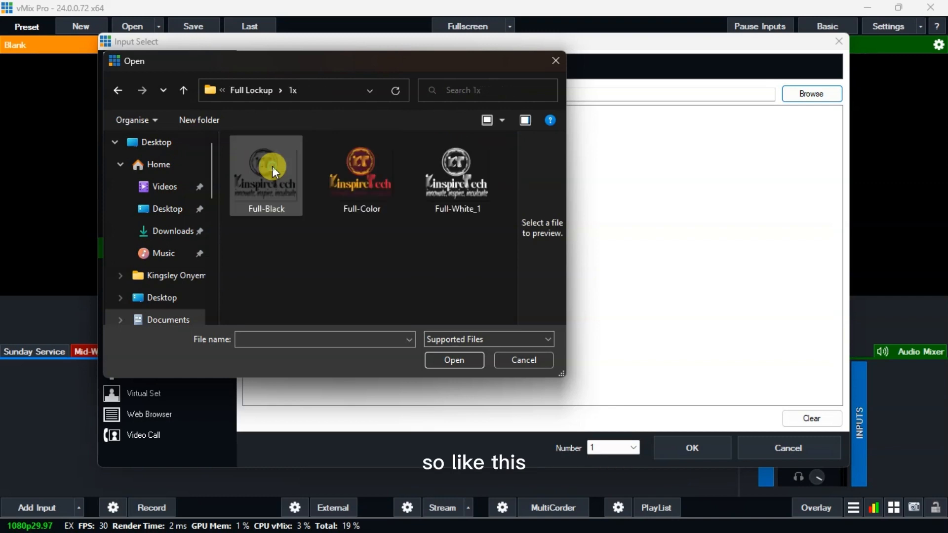
pyautogui.click(355, 186)
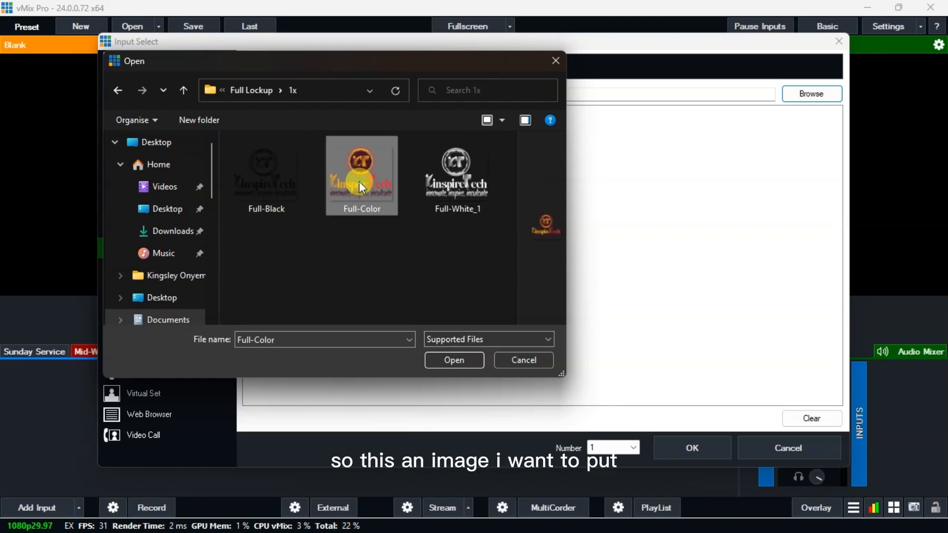
pyautogui.click(466, 365)
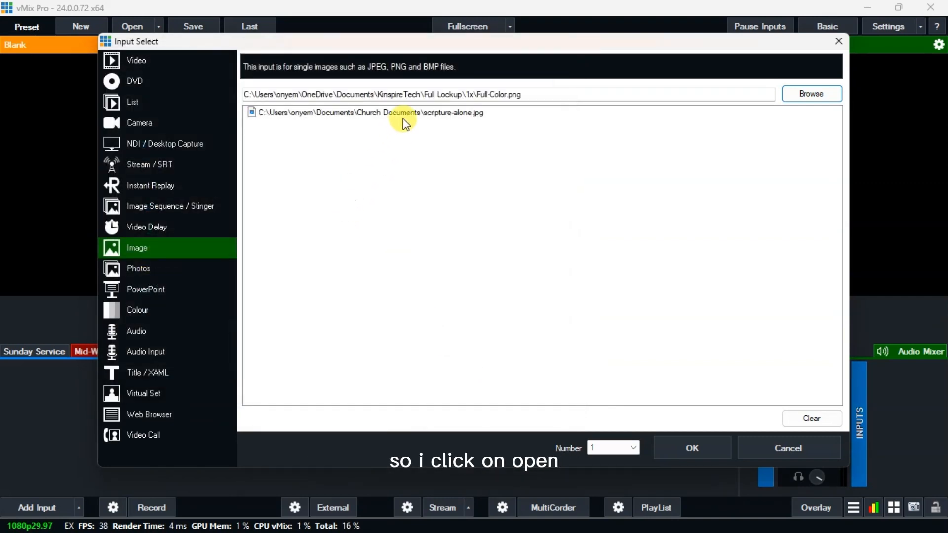
pyautogui.click(611, 450)
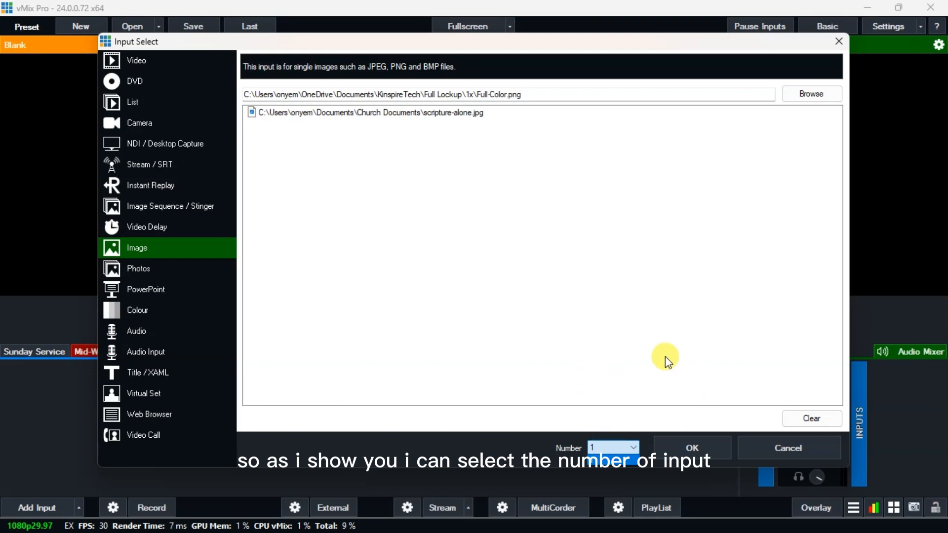
pyautogui.click(699, 448)
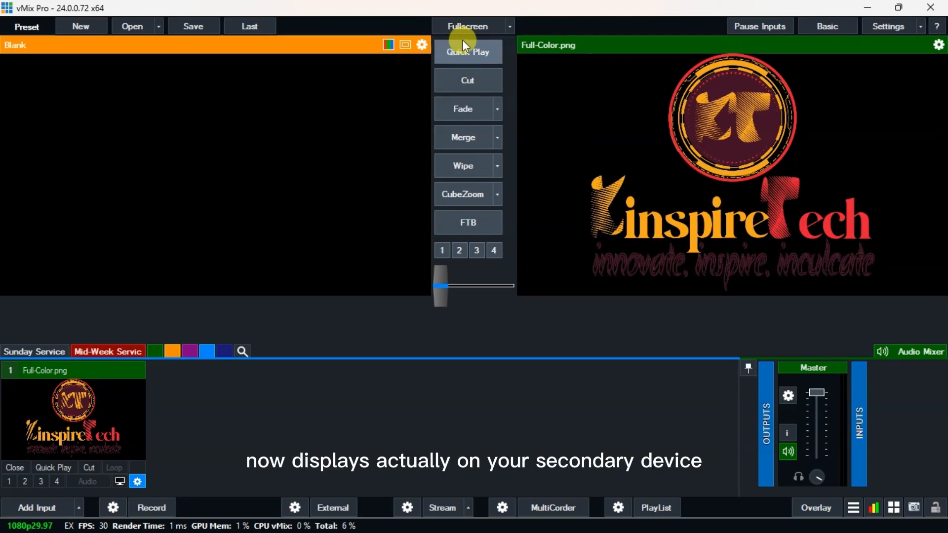
# Add the video Feed.mp4 from the Video folder in Downloads as input number 2.
pyautogui.click(39, 506)
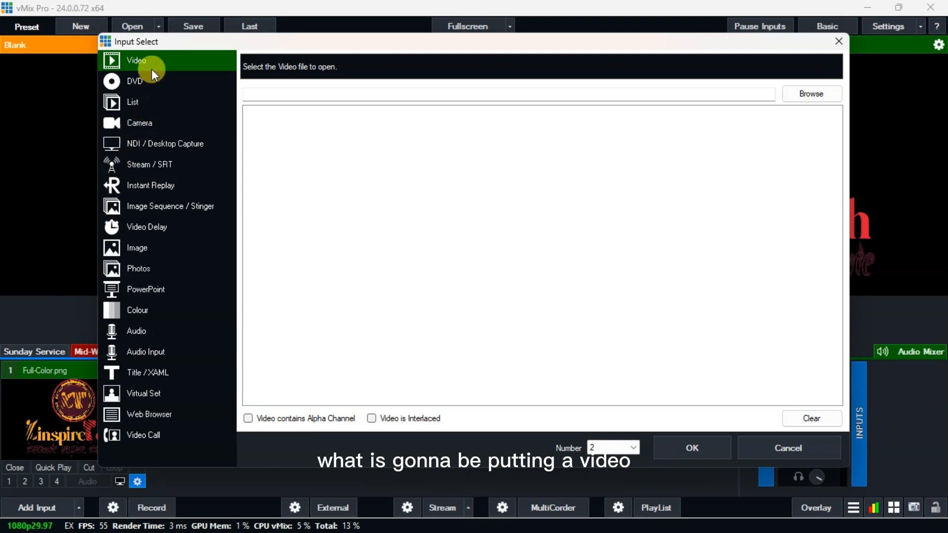
pyautogui.click(817, 94)
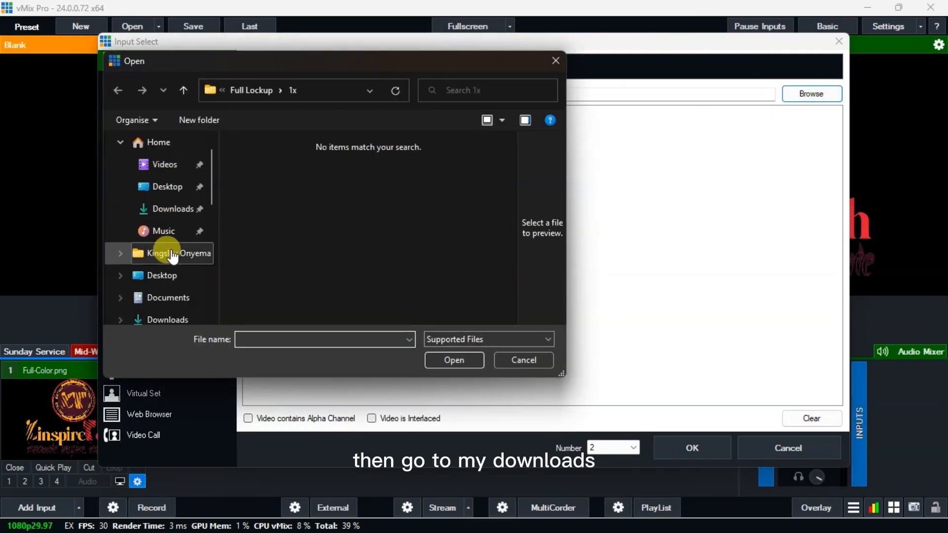
pyautogui.click(168, 209)
pyautogui.doubleClick(278, 183)
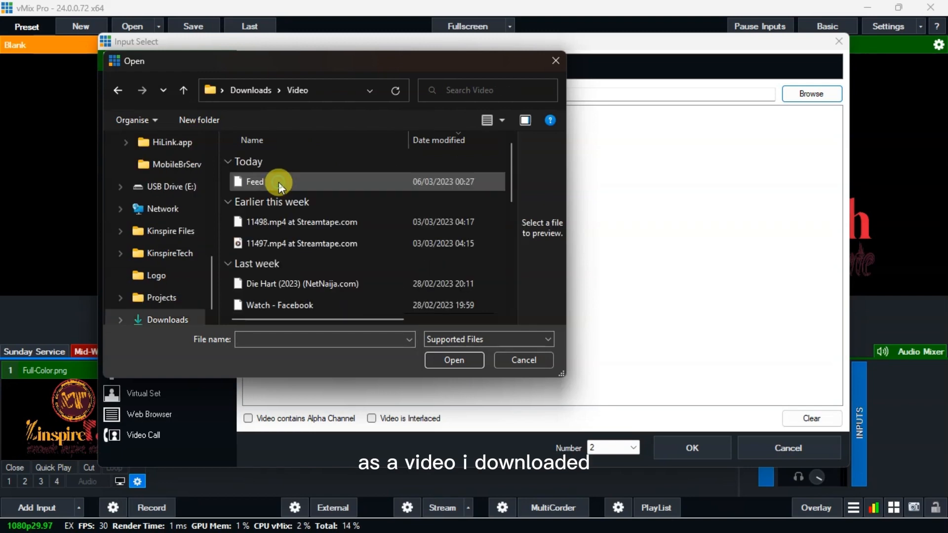
pyautogui.click(278, 182)
pyautogui.click(458, 359)
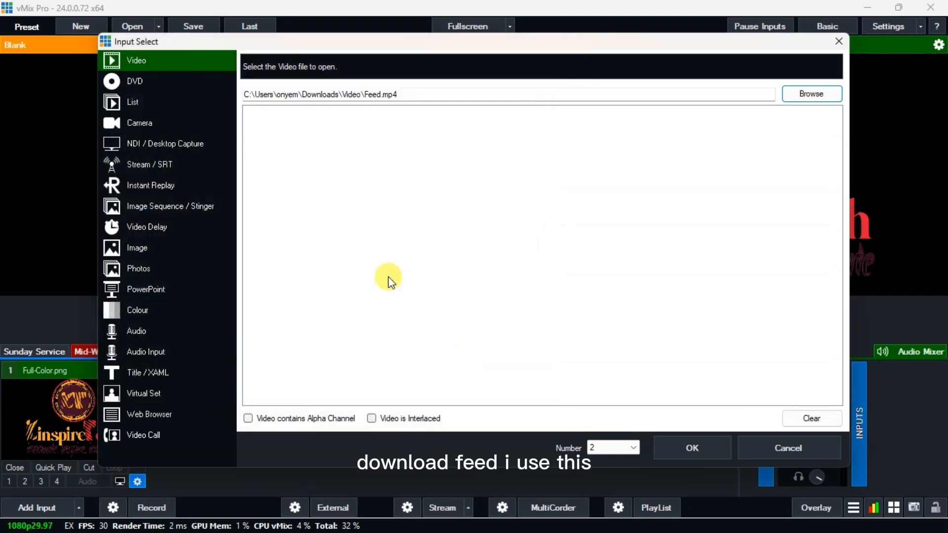
pyautogui.click(623, 451)
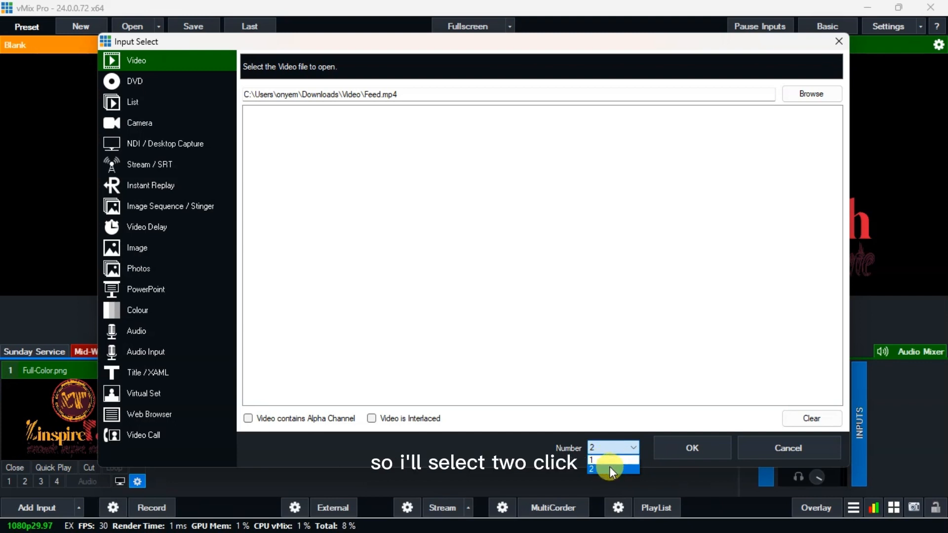
pyautogui.click(610, 468)
pyautogui.click(689, 450)
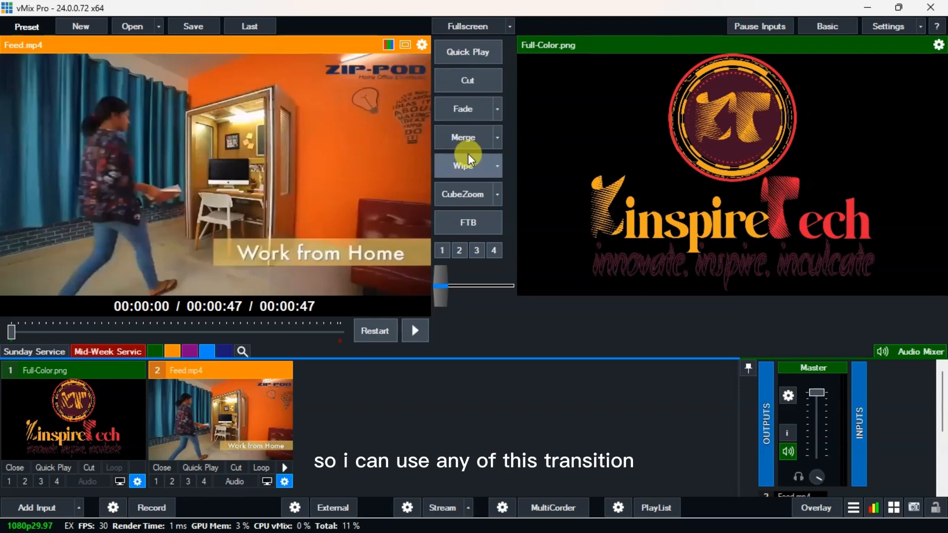
# Transition Feed.mp4 to the live output with the manual transition slider and lower its audio volume.
pyautogui.moveTo(442, 293); pyautogui.dragTo(509, 297)
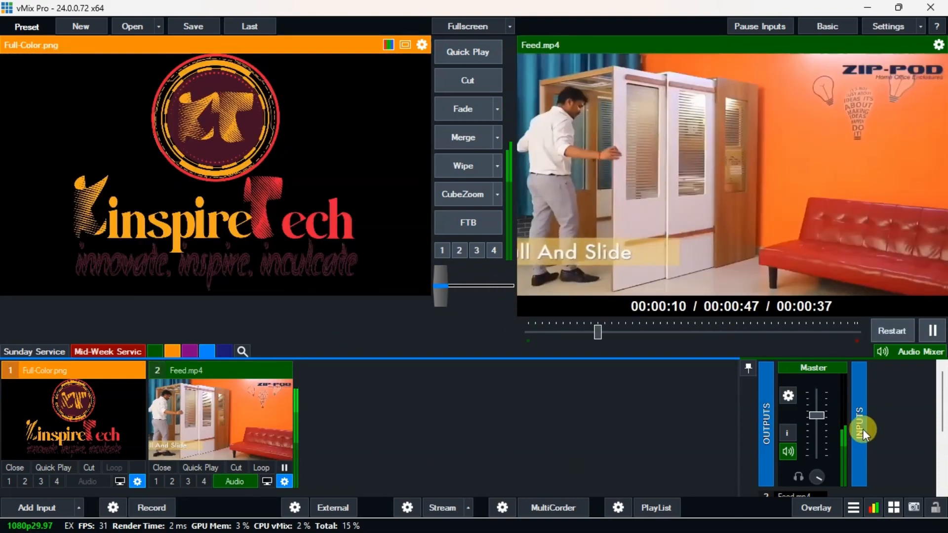
pyautogui.click(862, 430)
pyautogui.moveTo(801, 399); pyautogui.dragTo(801, 441)
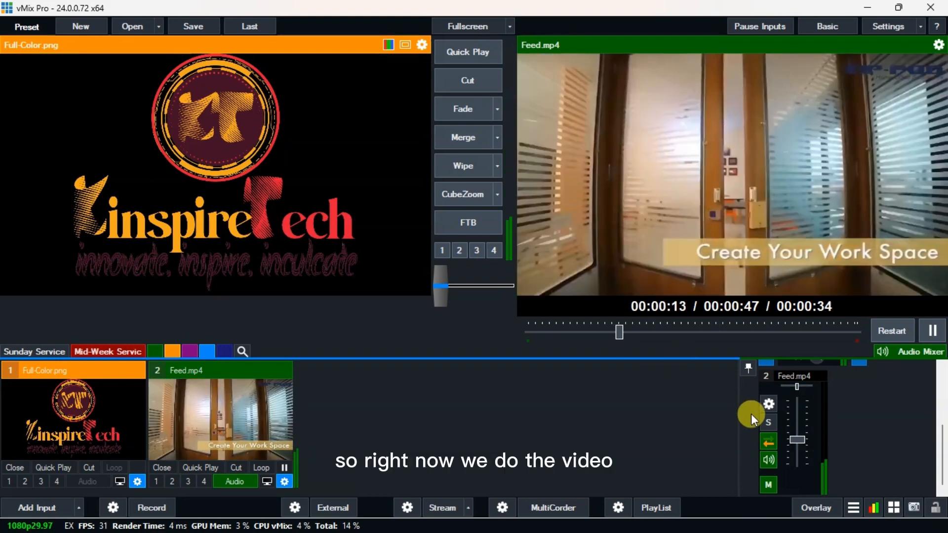
# Switch the live output from Feed.mp4 back to the Full-Color.png image with a Cut transition.
pyautogui.moveTo(445, 275); pyautogui.dragTo(549, 265)
pyautogui.click(472, 83)
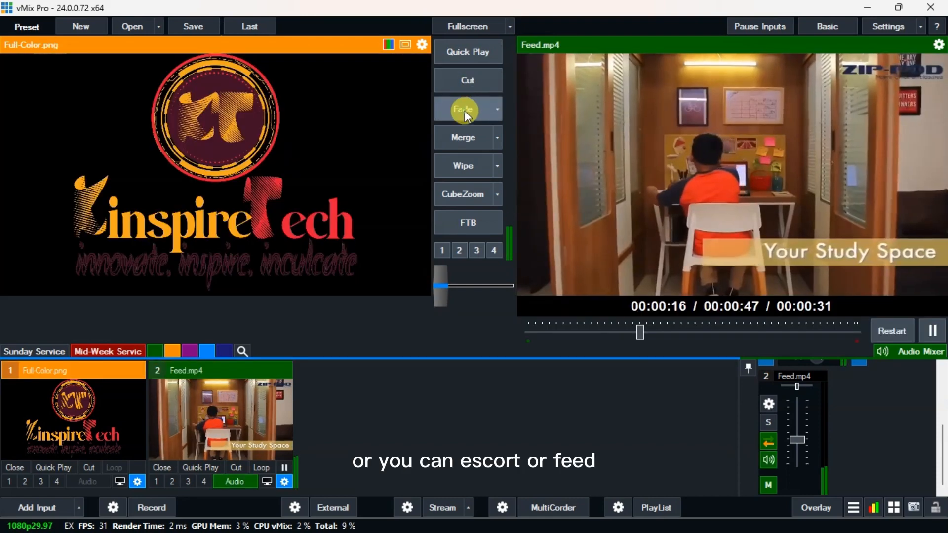
pyautogui.click(453, 77)
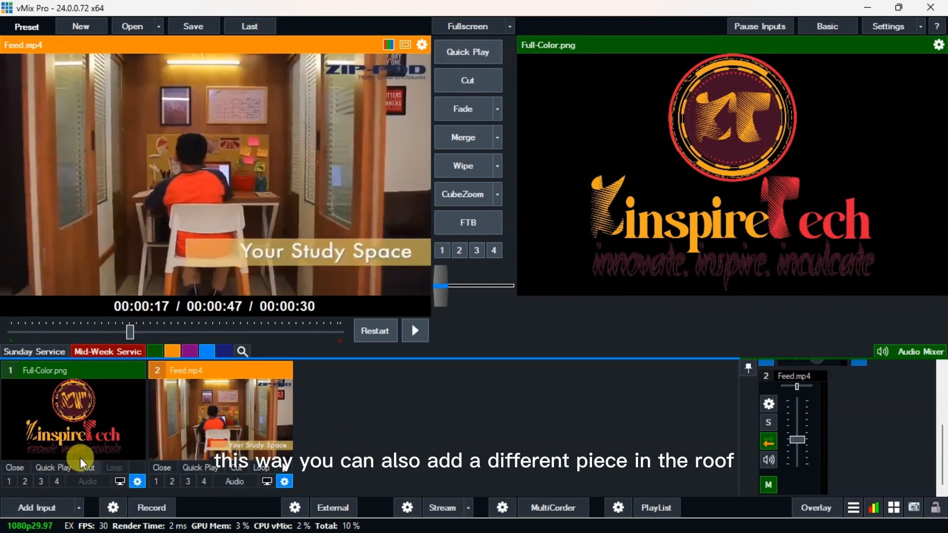
# Examine the source types available for another input and close the input selection without adding one.
pyautogui.click(51, 503)
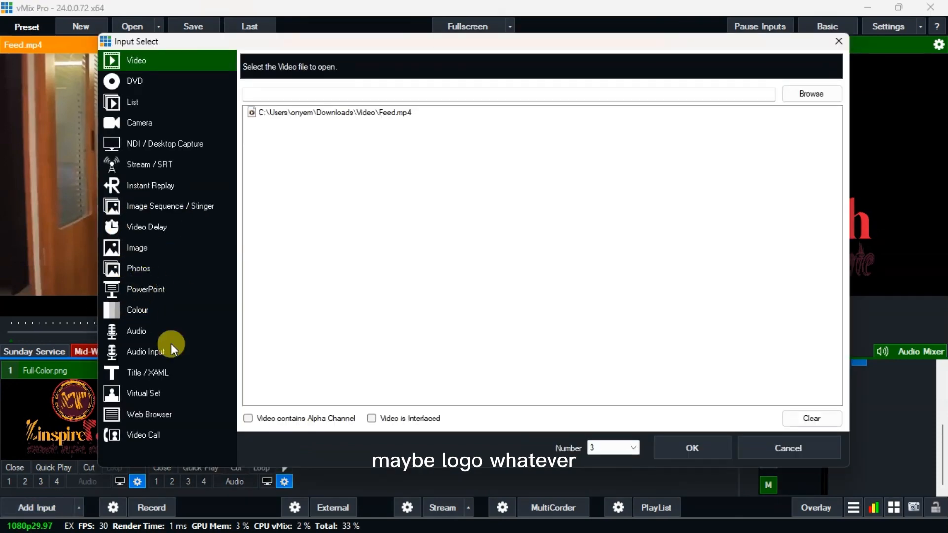
pyautogui.click(839, 41)
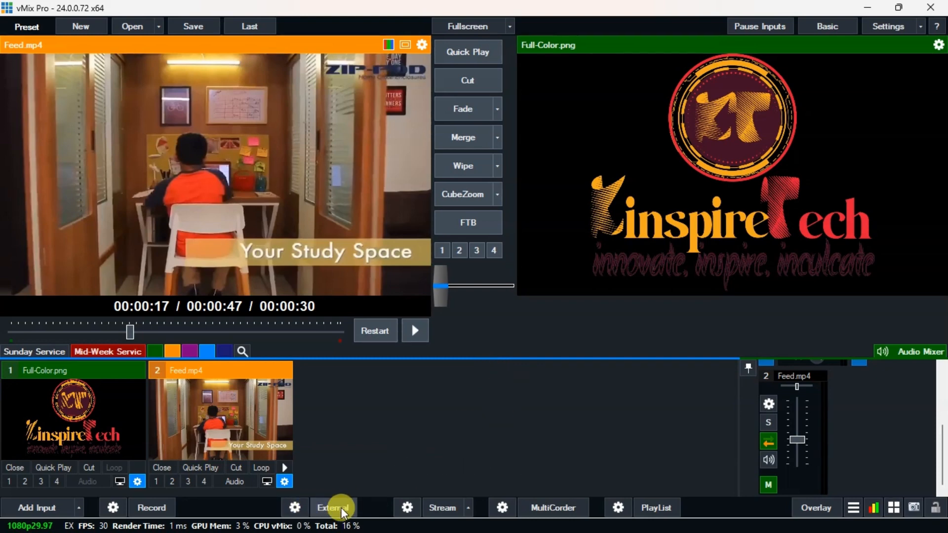
# Open the streaming settings, examine the destination platforms available for stream 1, and close the settings.
pyautogui.click(468, 508)
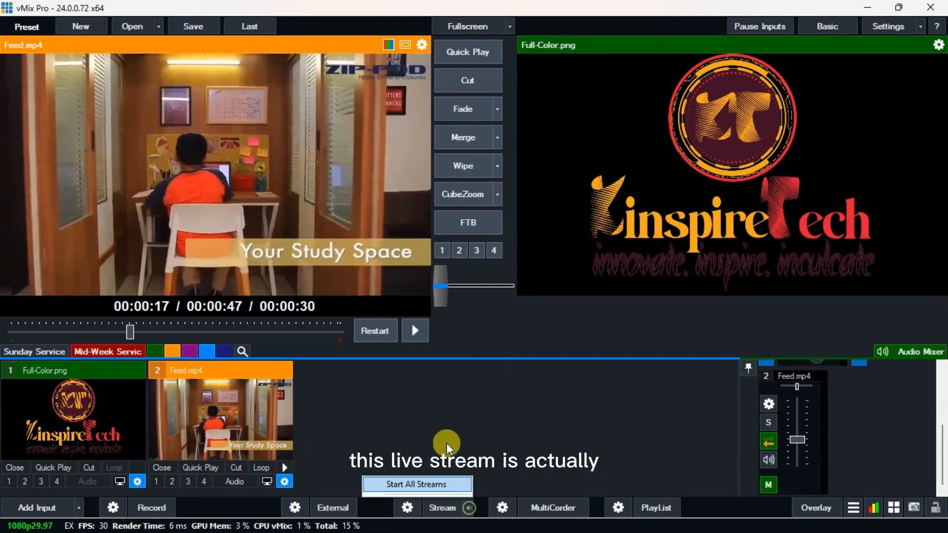
pyautogui.click(408, 507)
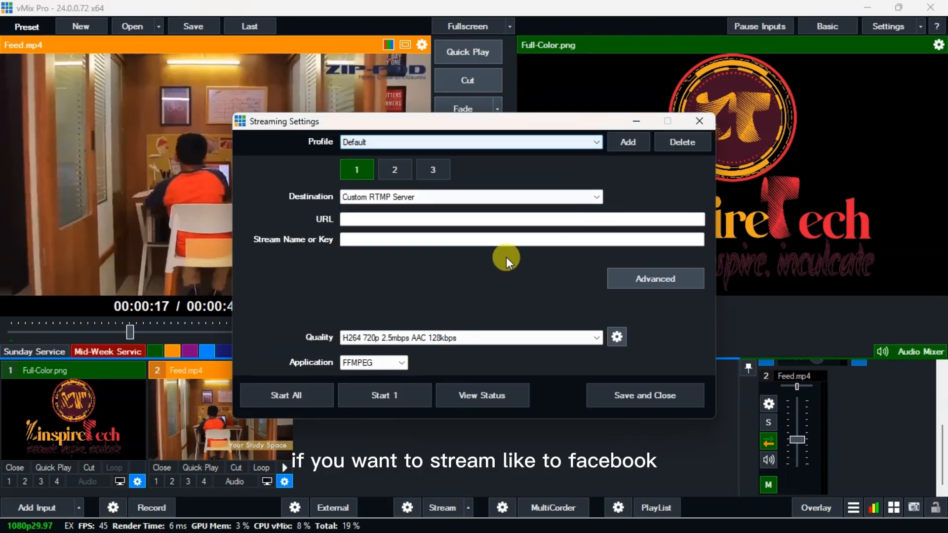
pyautogui.click(393, 198)
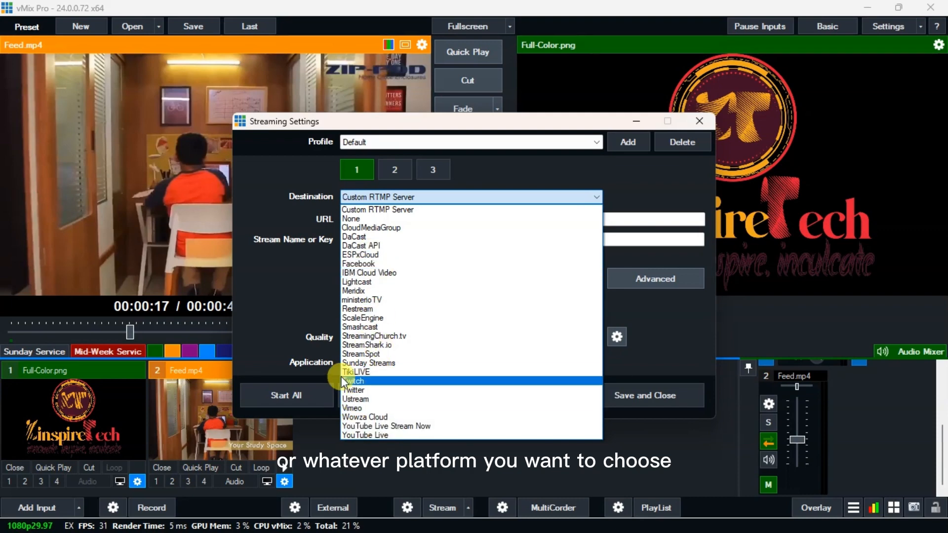
pyautogui.click(644, 185)
pyautogui.click(700, 122)
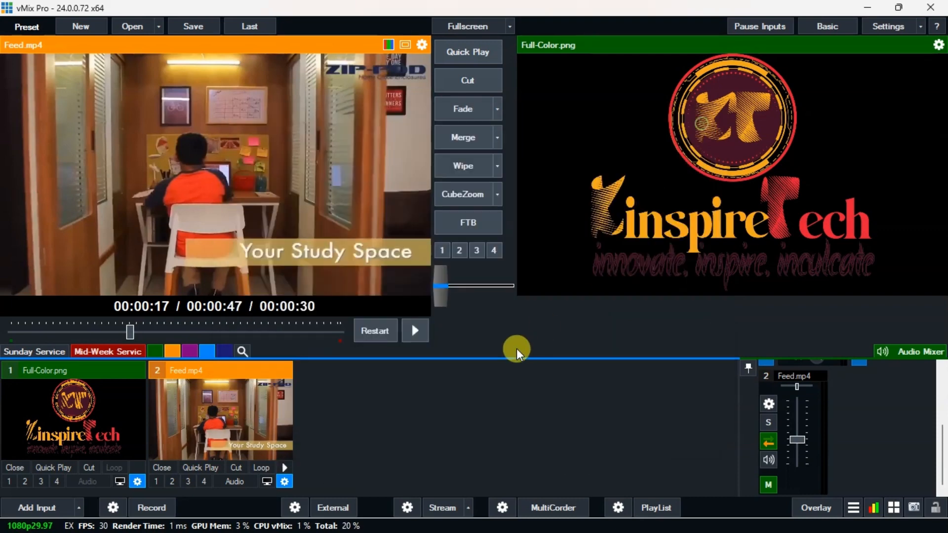